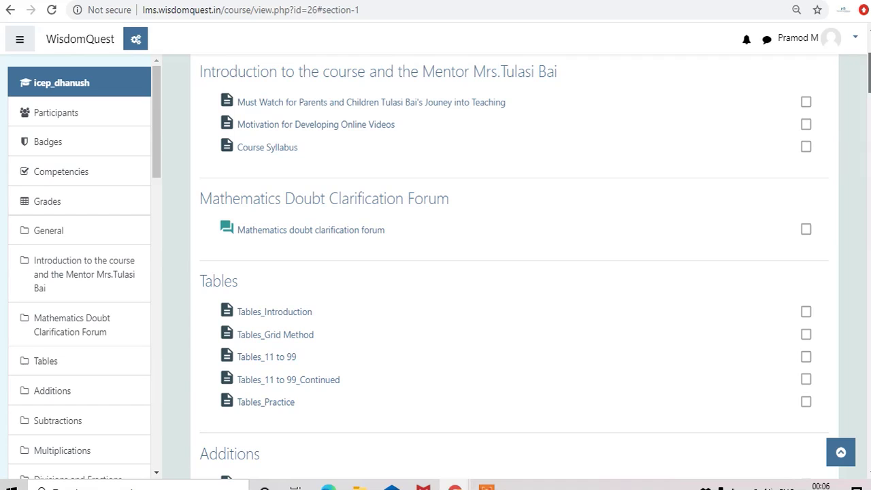
Step: Look through the ICEP Dhanush School course sections, from the introduction and mathematics topics to the English conjunctions exams
scroll(517, 272, up, 3)
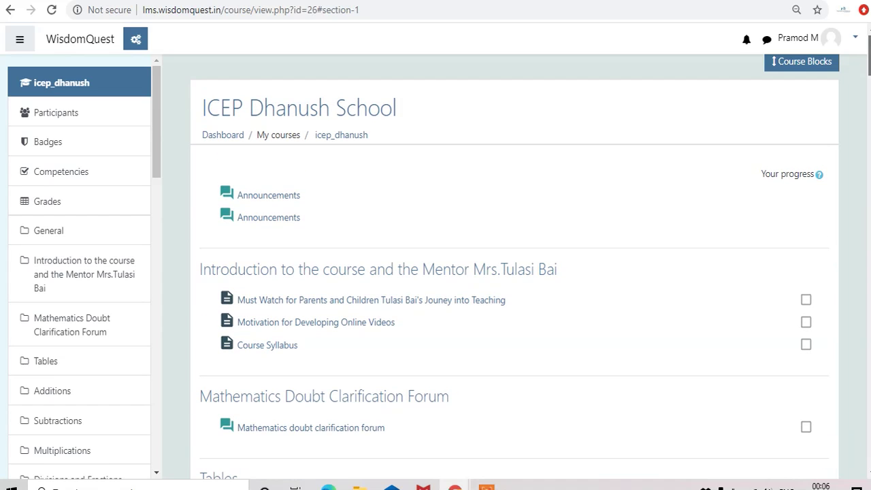
scroll(868, 85, down, 3)
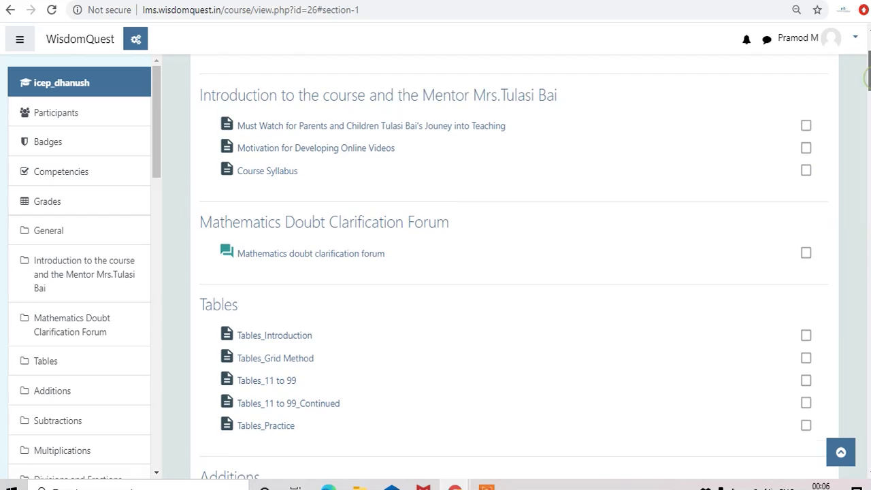
scroll(868, 75, up, 3)
scroll(869, 75, down, 3)
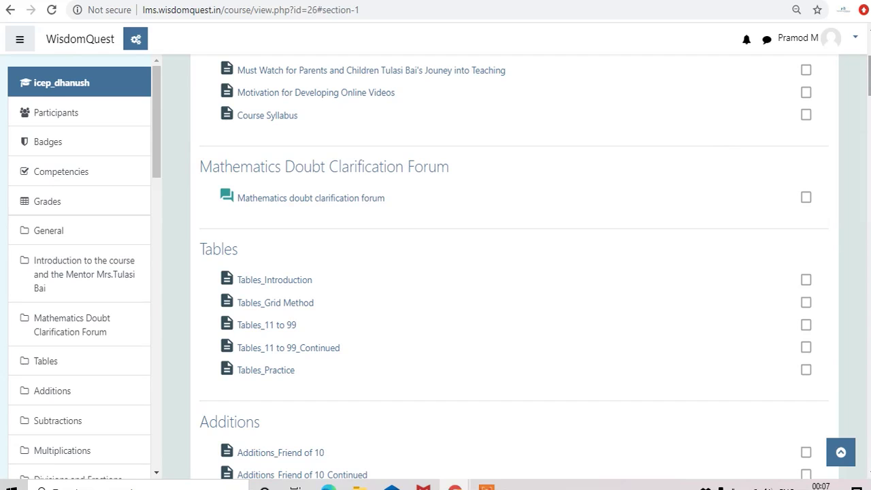
scroll(868, 75, up, 2)
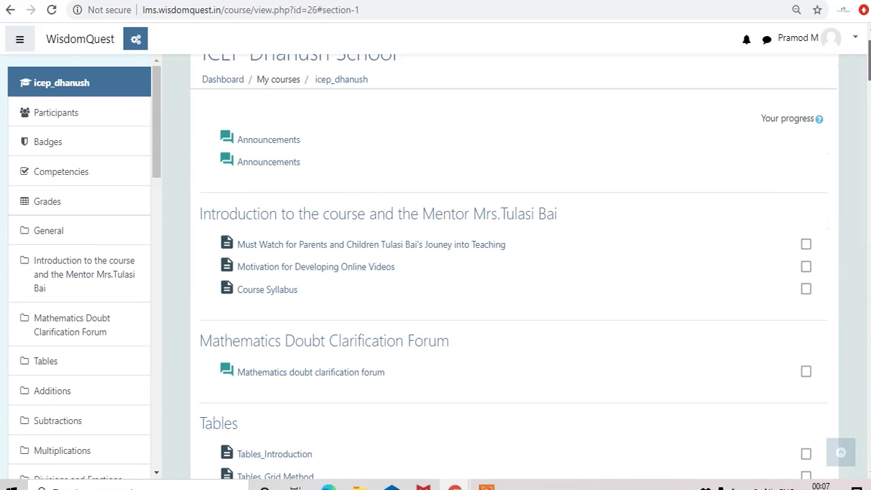
scroll(514, 266, down, 2)
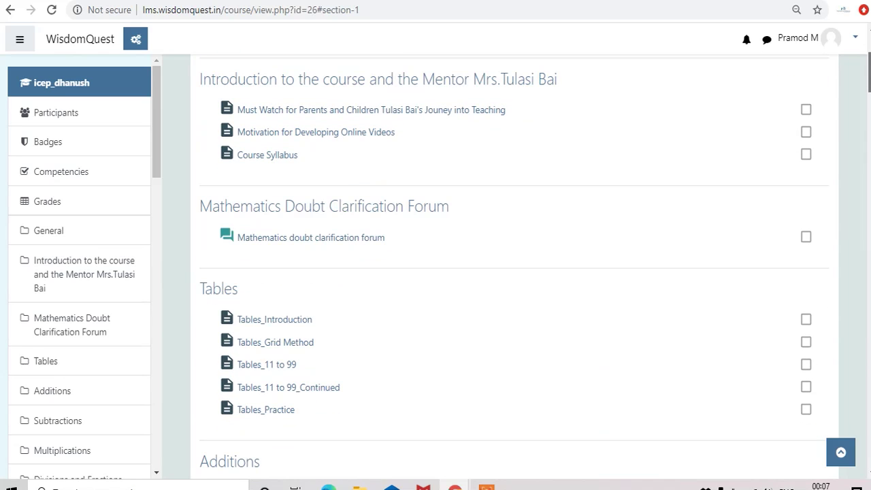
drag(864, 74, 866, 230)
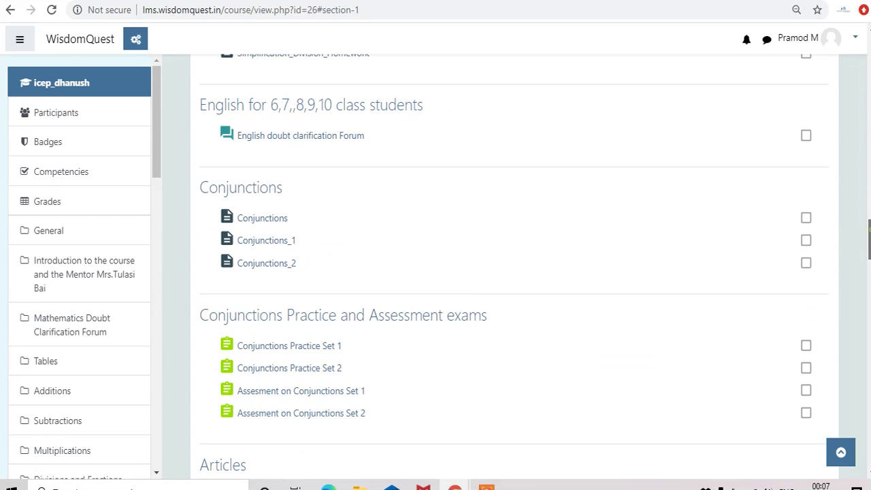
scroll(536, 264, up, 1)
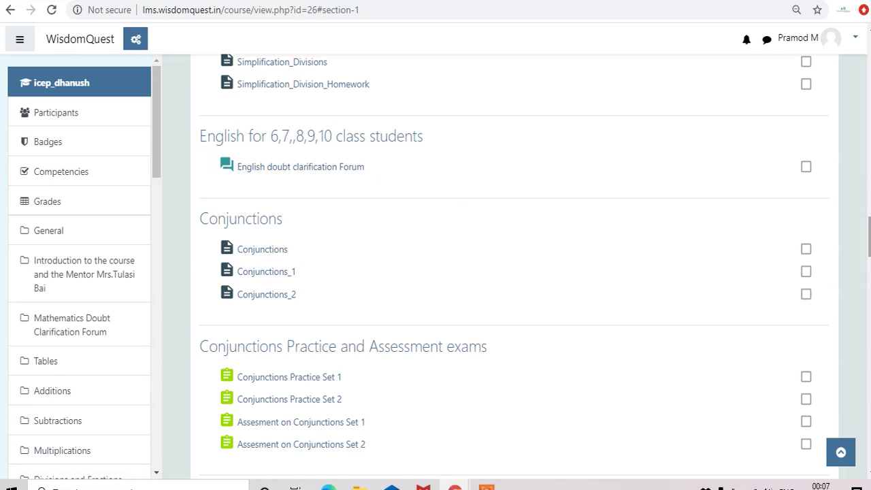
drag(868, 238, 868, 82)
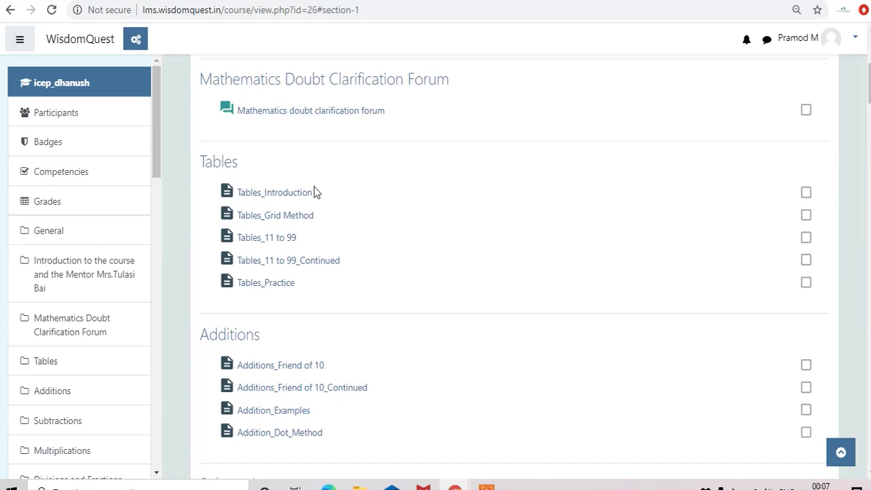
Step: Open the Tables_Introduction lesson and look over its video page
click(290, 196)
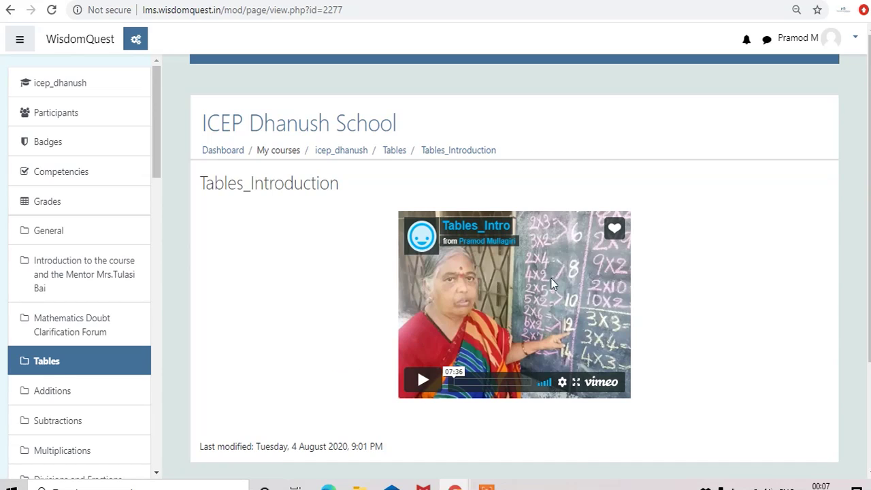
scroll(513, 262, down, 3)
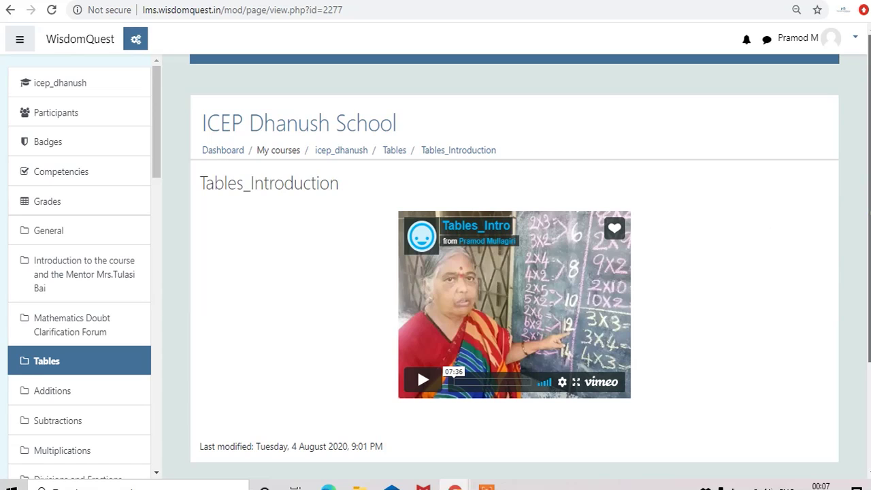
scroll(497, 291, up, 1)
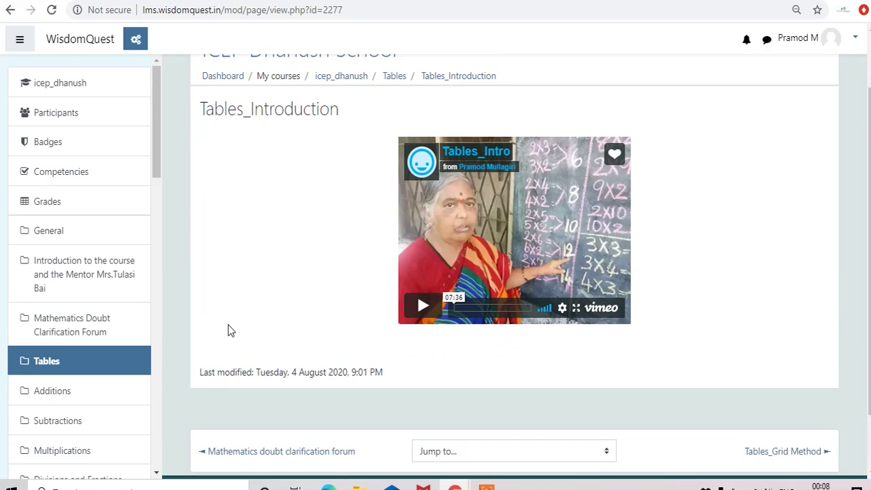
Step: Start a new discussion topic in the Mathematics doubt clarification forum
click(77, 332)
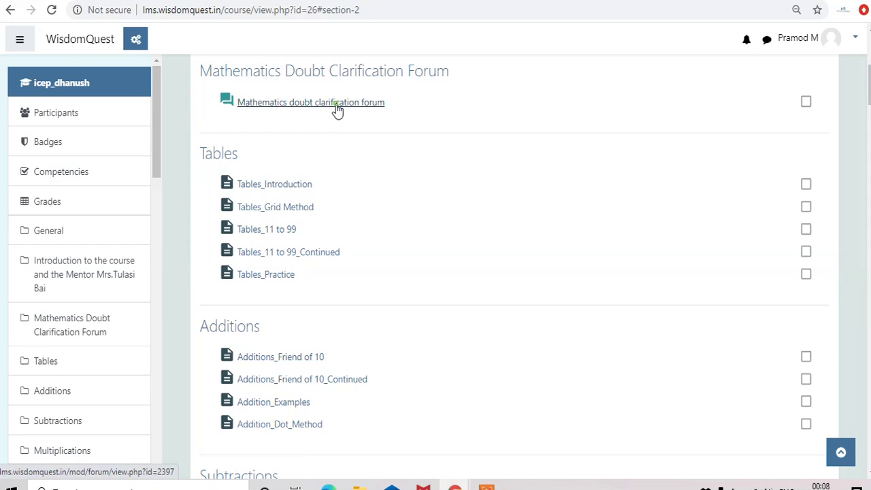
click(335, 107)
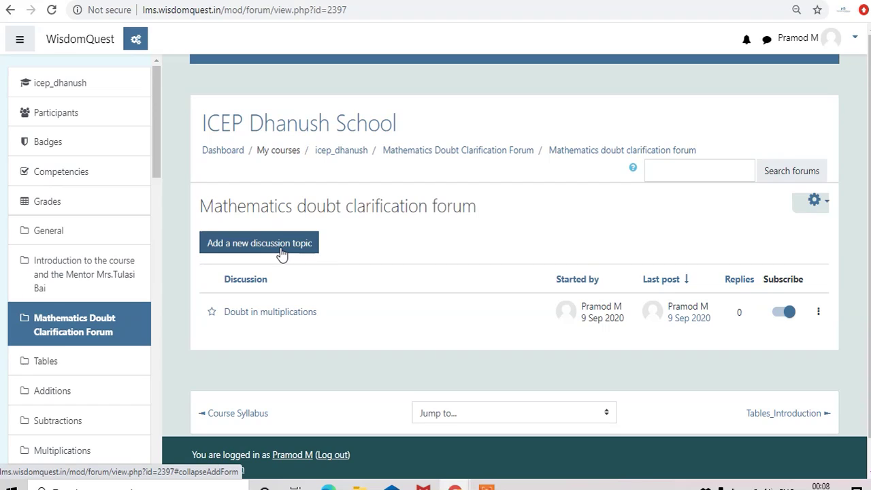
click(282, 250)
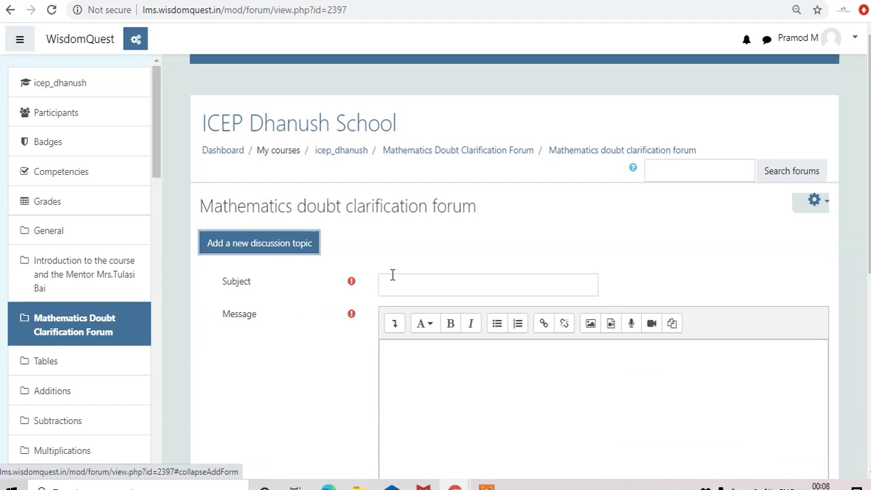
Step: Enter "Doubt in divisions" as the subject of the discussion topic
text(D)
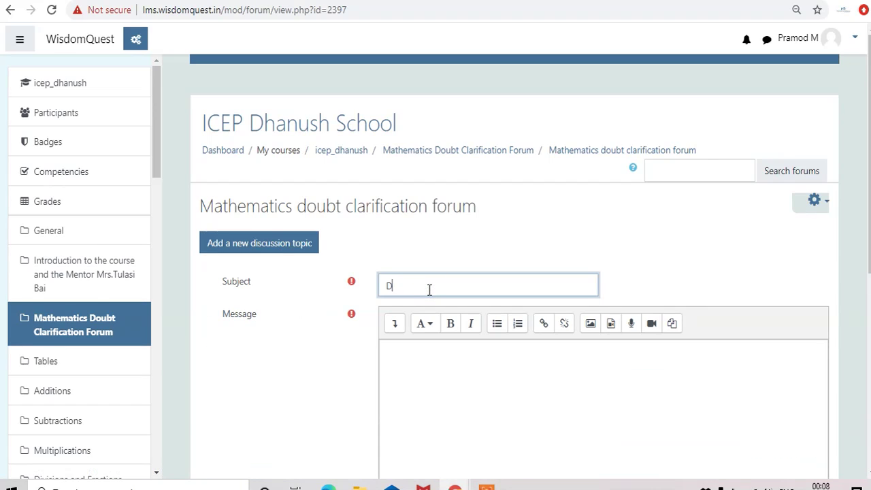
text(oubt in m)
text(ult)
key(BackSpace)
key(BackSpace)
text(divisions)
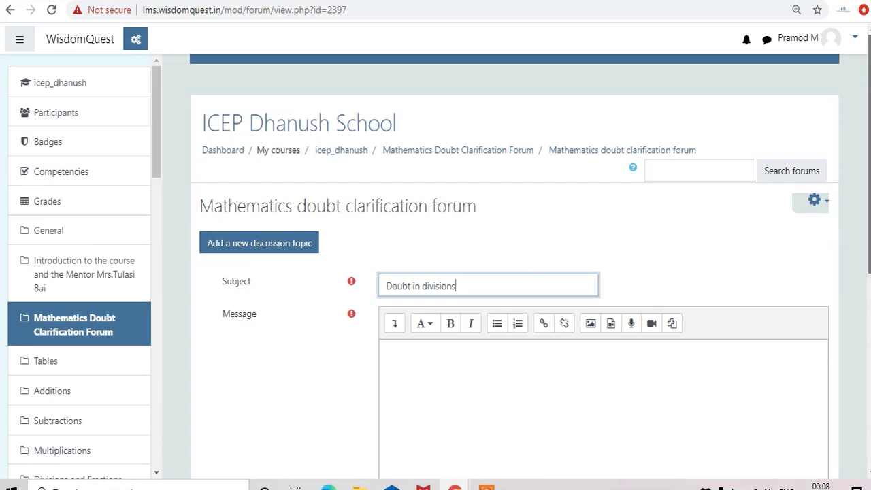
Step: Write the message "Sir i have a doubt in....." for the discussion topic
scroll(582, 326, down, 2)
click(582, 326)
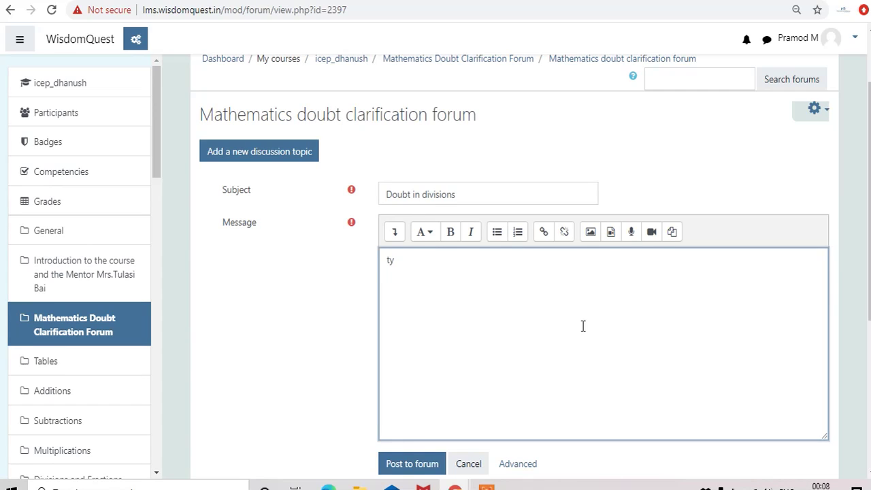
key(BackSpace)
key(BackSpace)
text(Sir i have a doub)
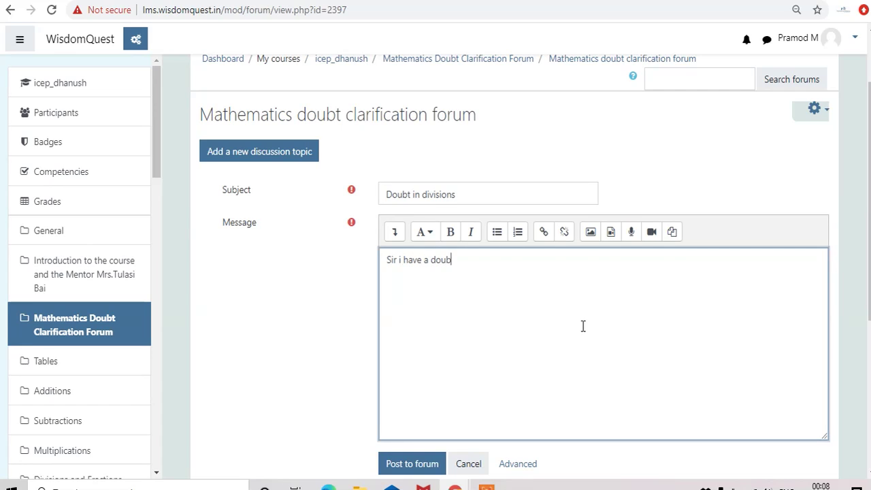
text(t in....)
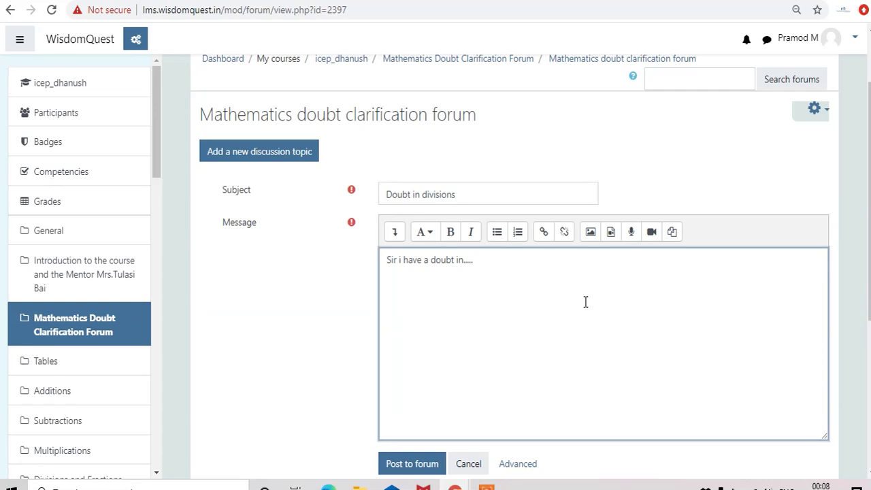
Step: Bring up the file upload form for inserting an image into the message
click(590, 235)
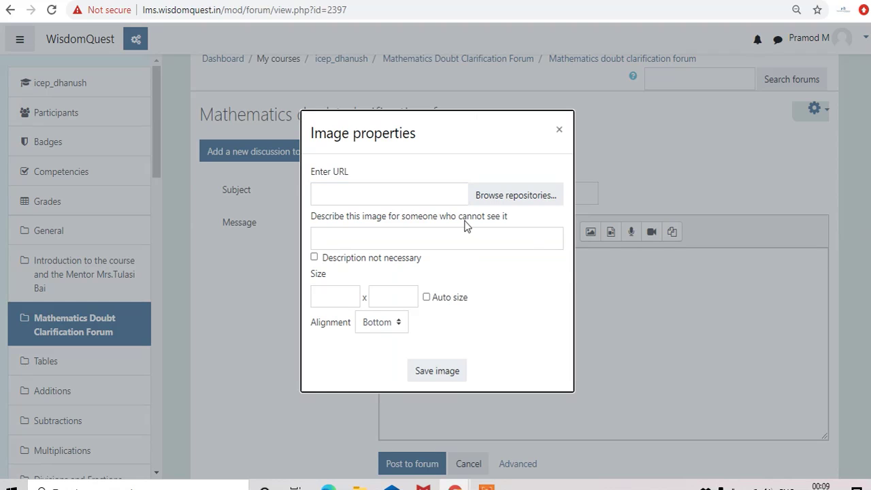
click(425, 194)
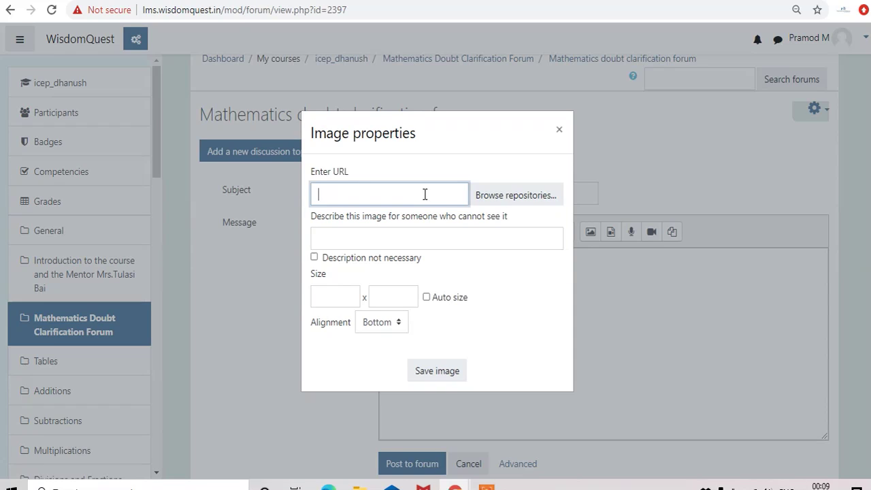
click(499, 196)
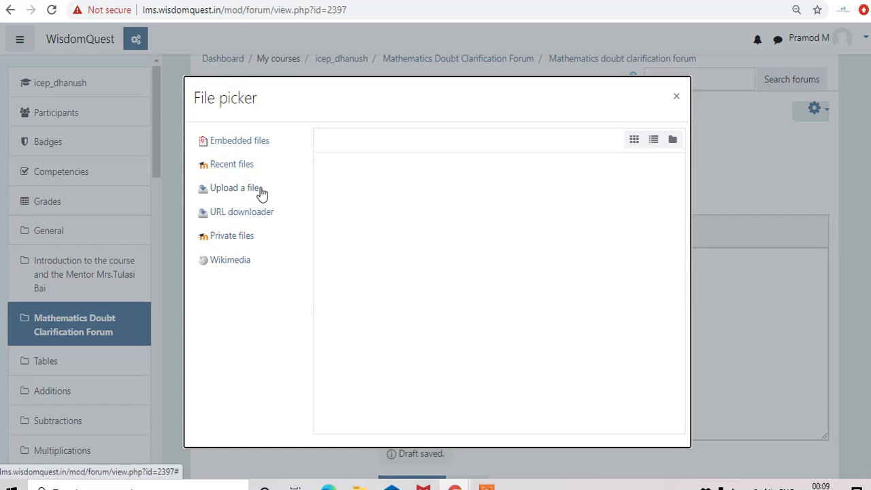
click(223, 193)
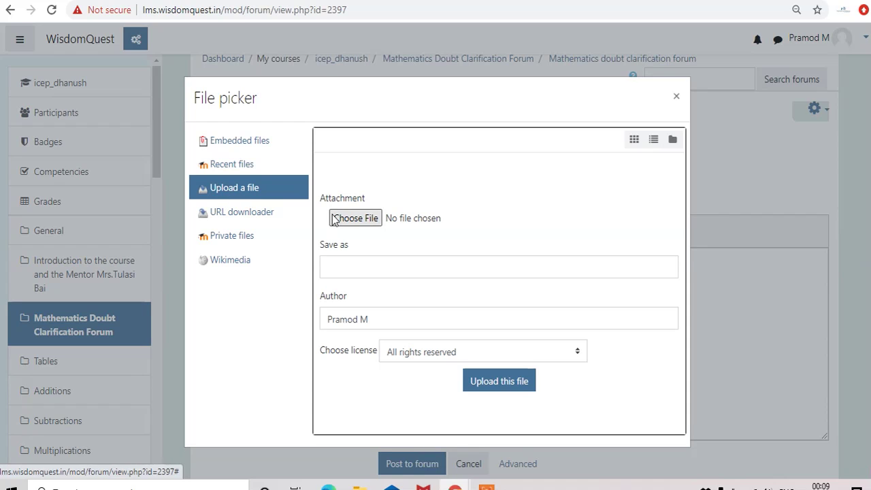
Step: Choose kk2.mp4 from the Desktop as the attachment, then close the file picker and image properties without inserting it
click(356, 225)
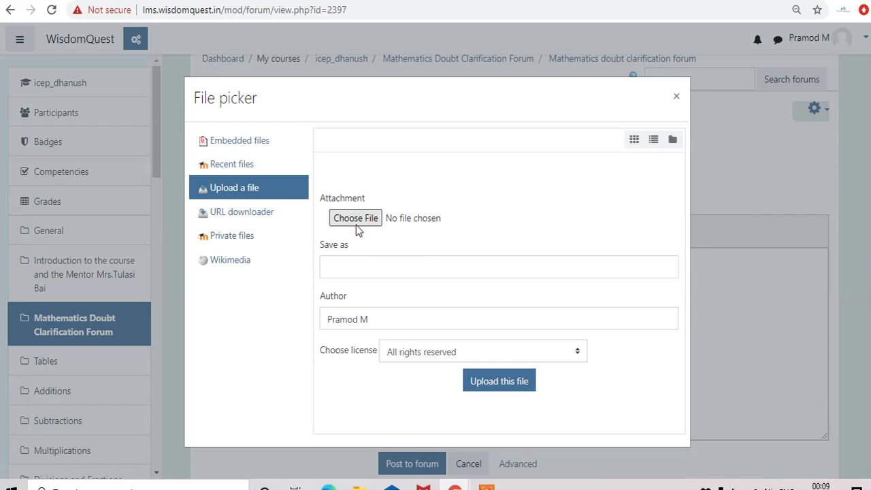
click(356, 224)
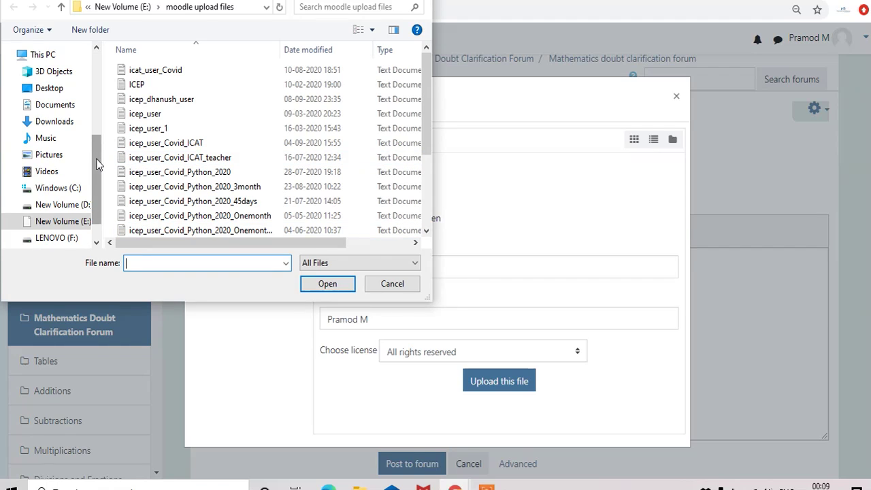
drag(97, 159, 95, 180)
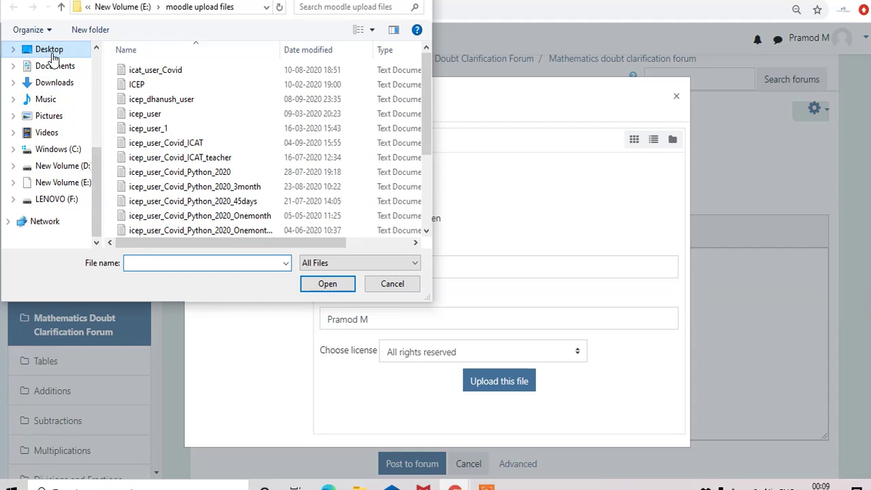
click(49, 50)
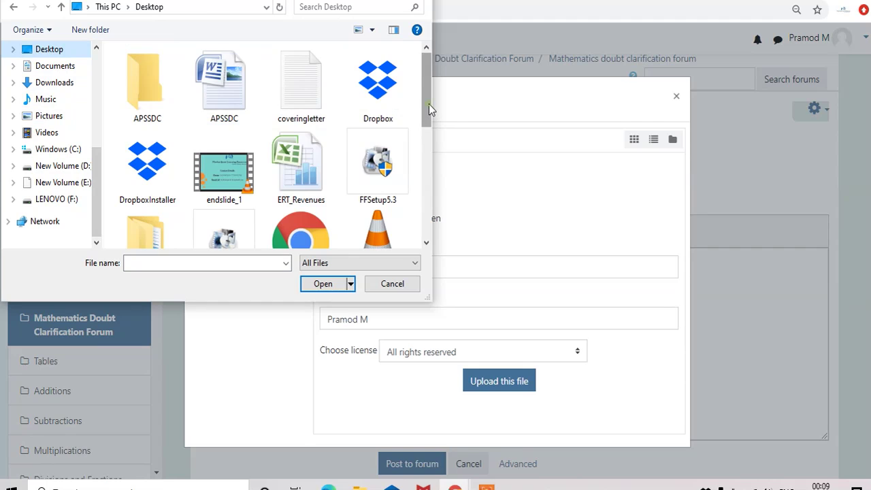
drag(429, 104, 422, 140)
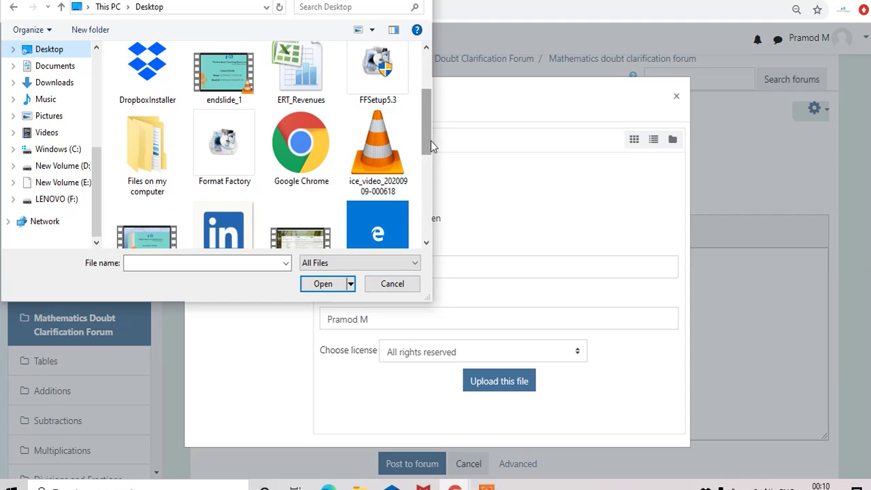
scroll(430, 149, down, 2)
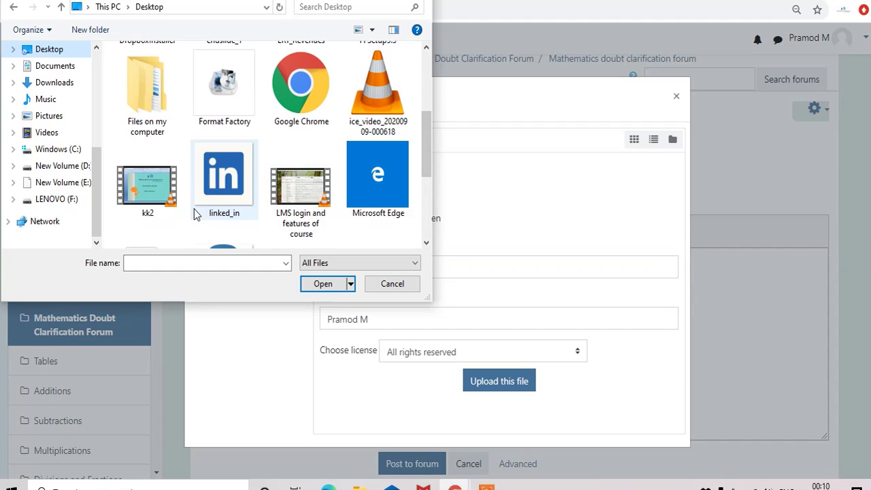
click(162, 193)
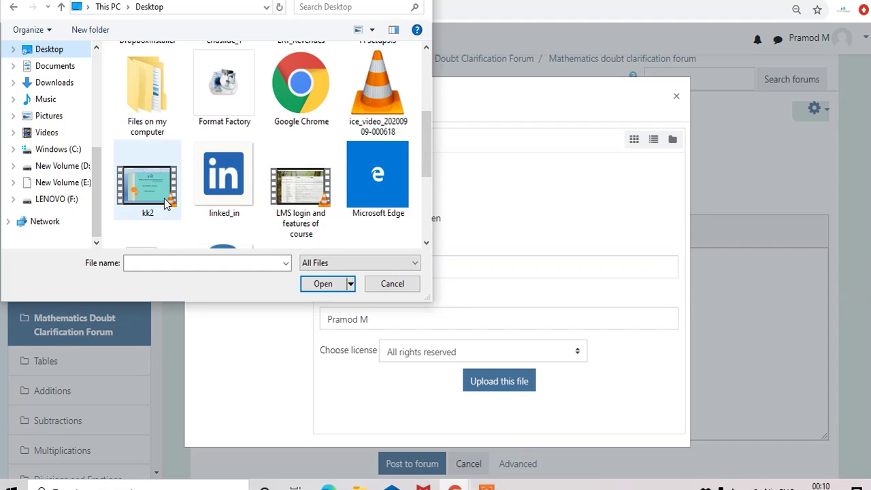
click(322, 284)
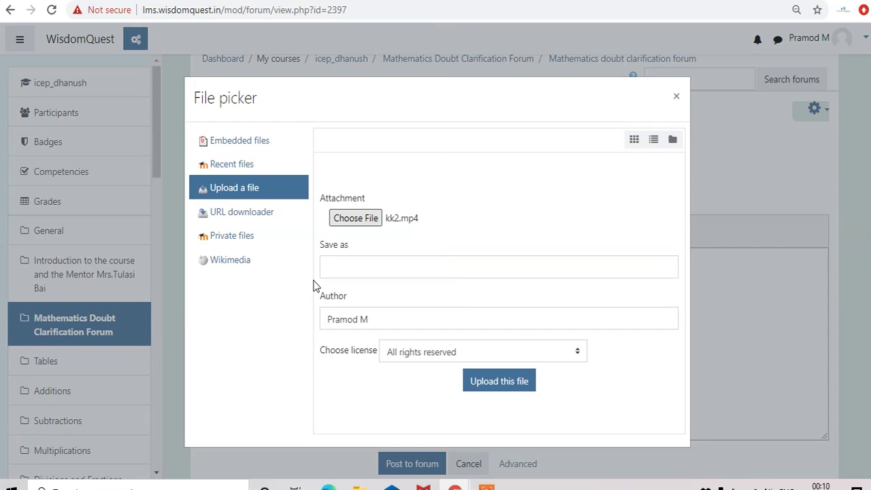
click(507, 394)
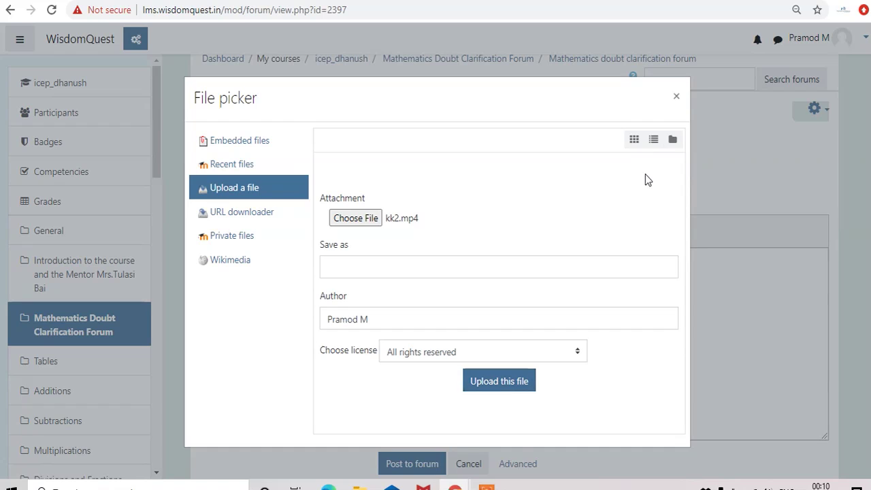
click(676, 101)
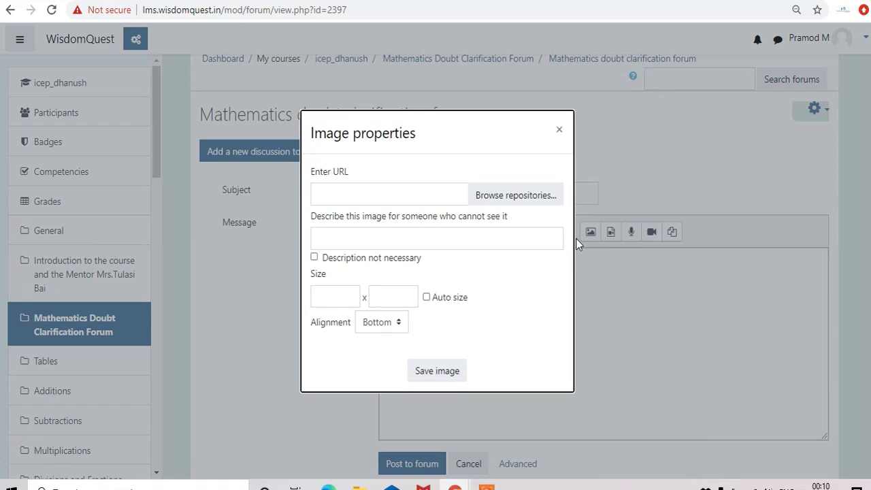
click(560, 131)
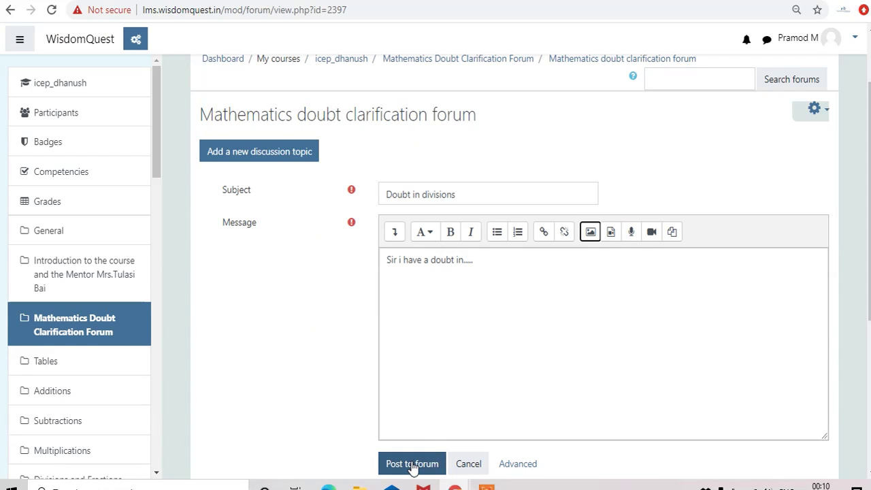
Step: Bring up the upload form for a message image and browse the Desktop files, then close everything without inserting an image
click(589, 235)
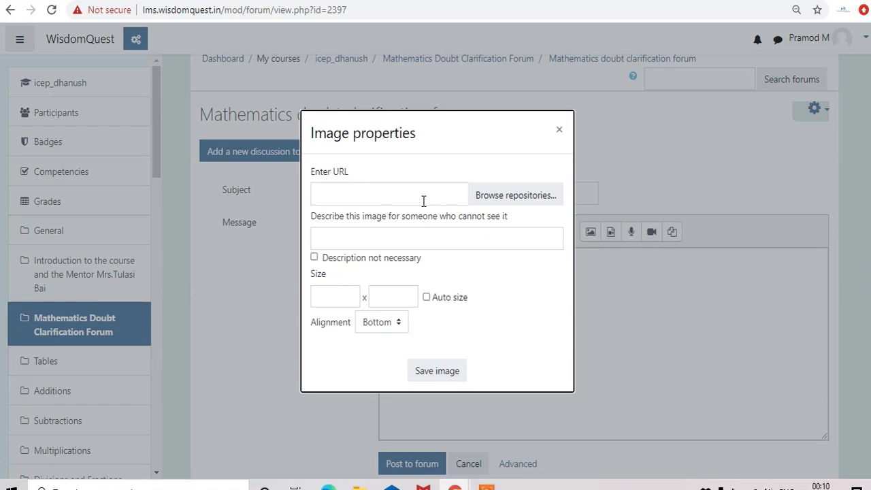
click(495, 201)
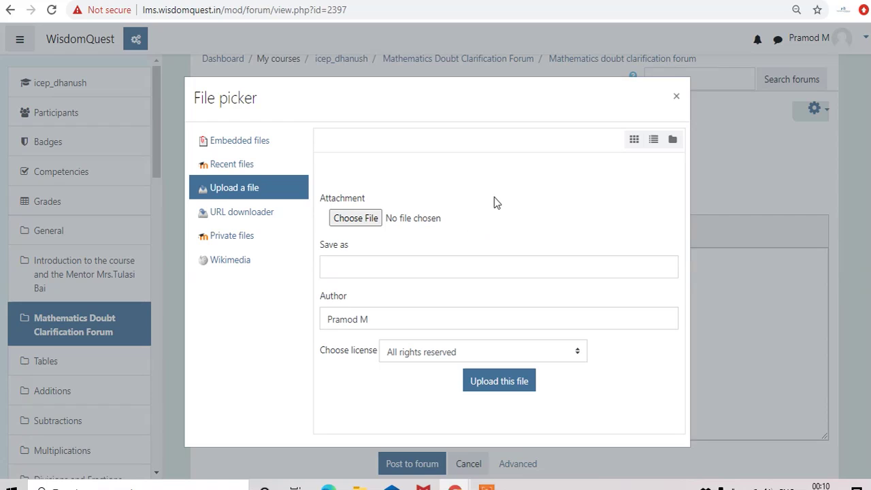
click(353, 217)
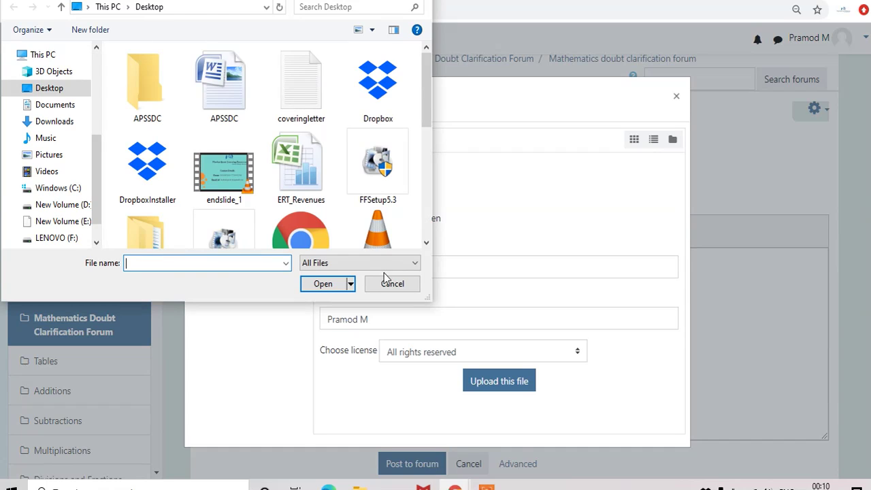
click(388, 278)
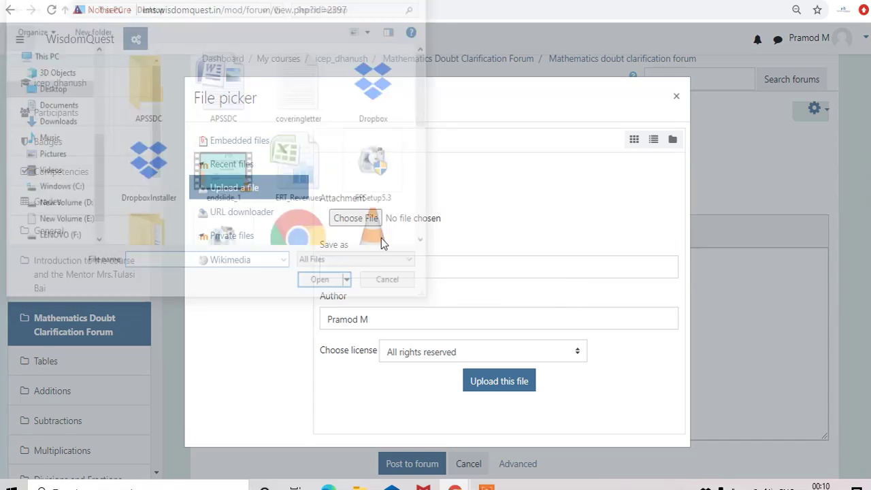
click(675, 101)
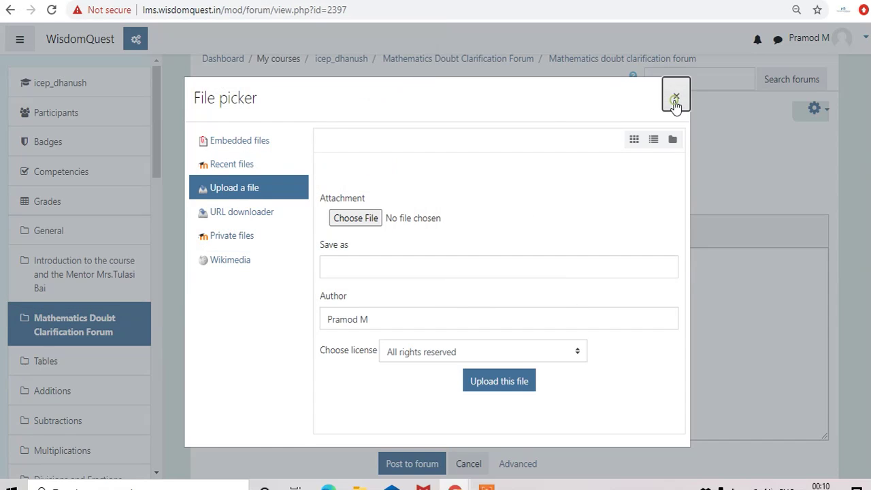
click(557, 132)
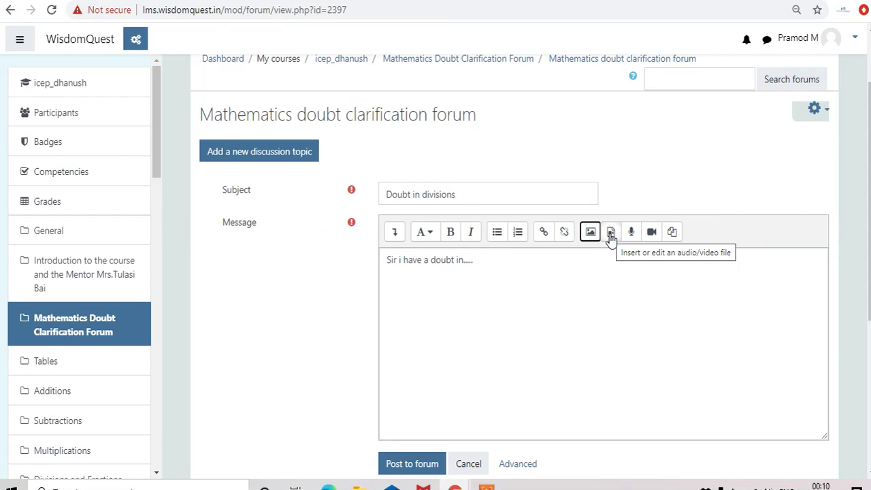
Step: Bring up the upload form for an audio/video file and browse the Desktop files, then close everything without inserting media
click(610, 234)
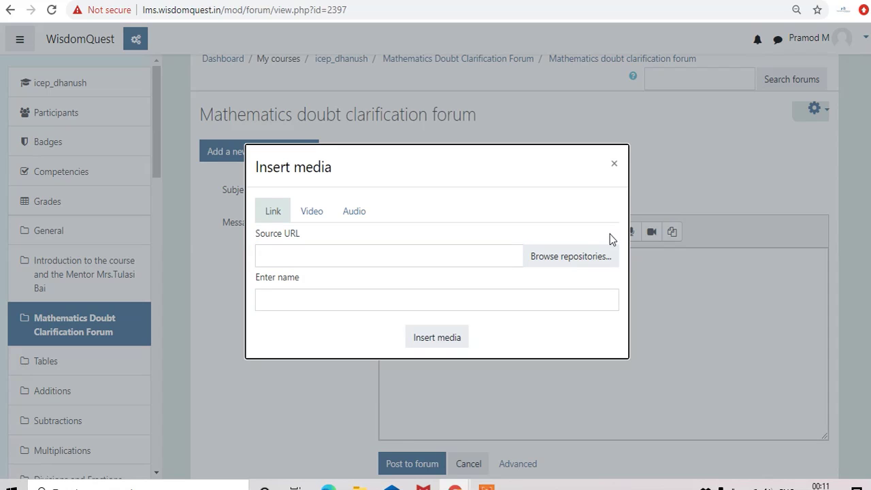
click(556, 260)
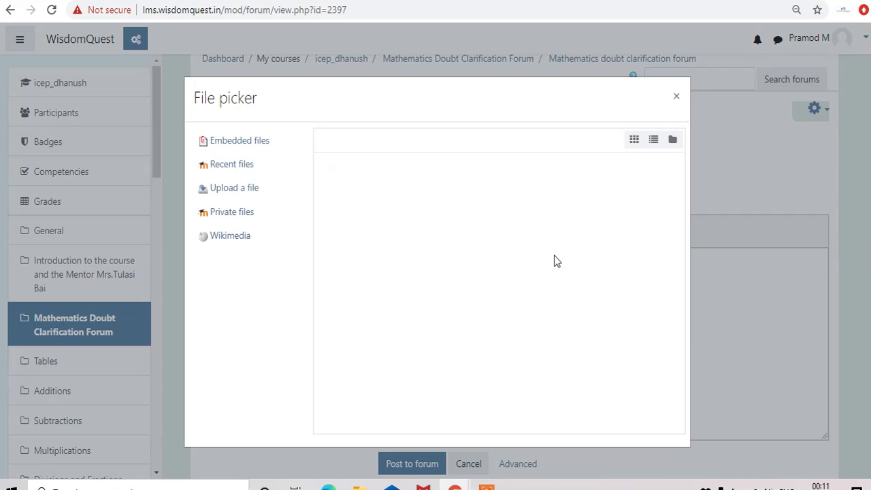
click(233, 190)
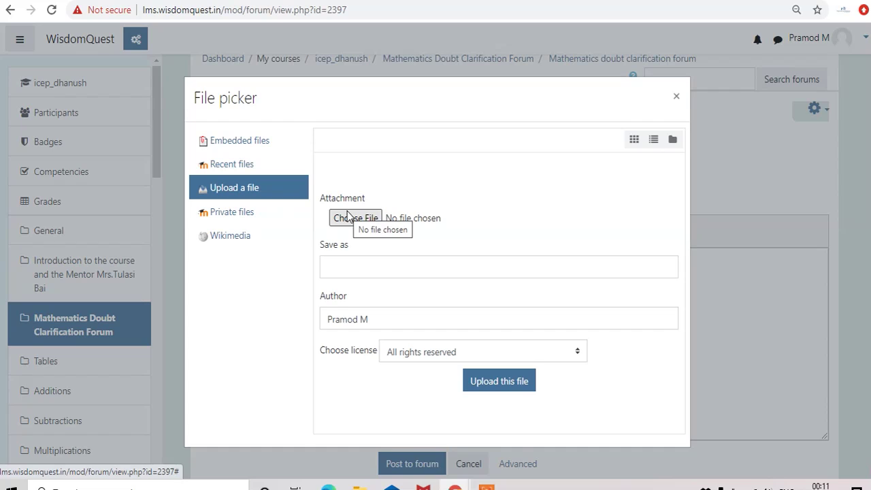
click(353, 219)
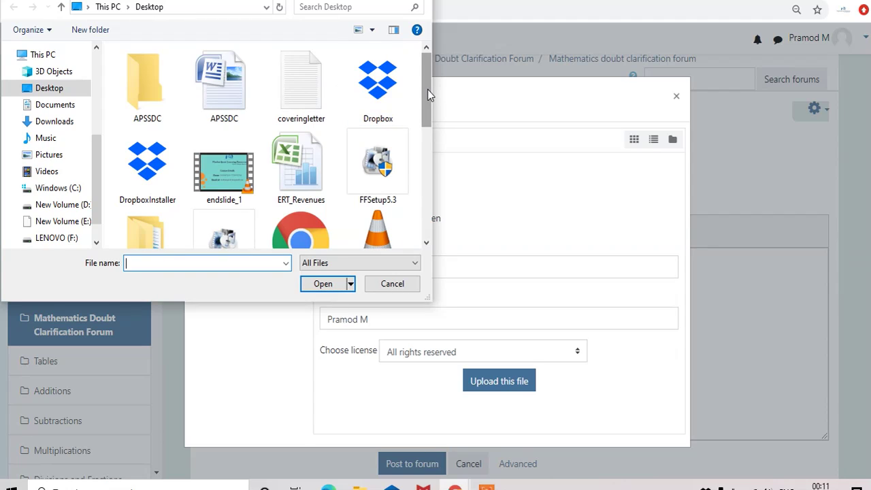
click(392, 283)
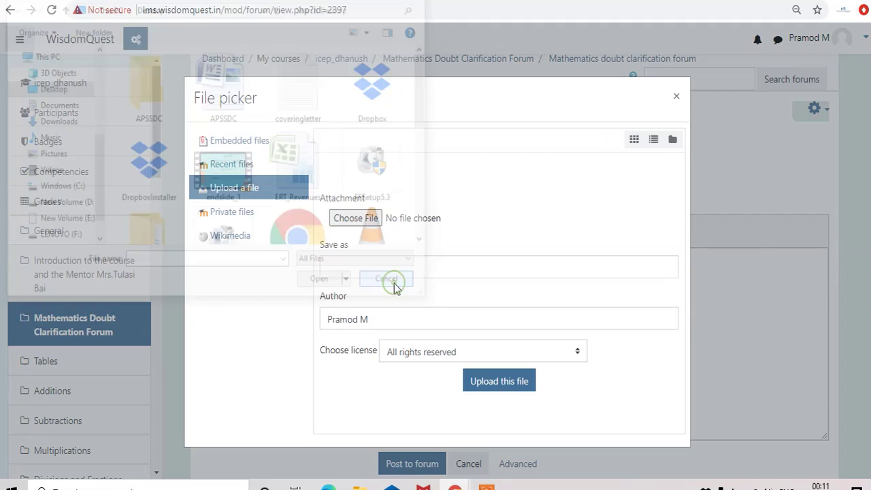
click(678, 99)
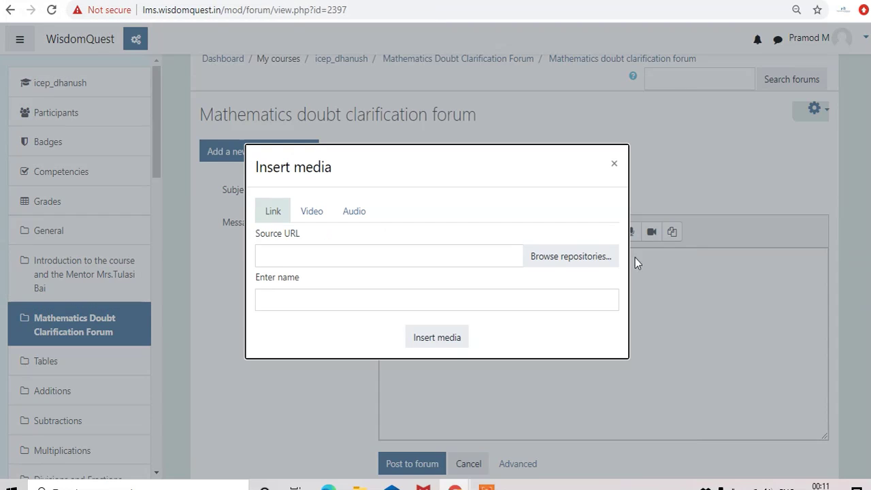
click(614, 163)
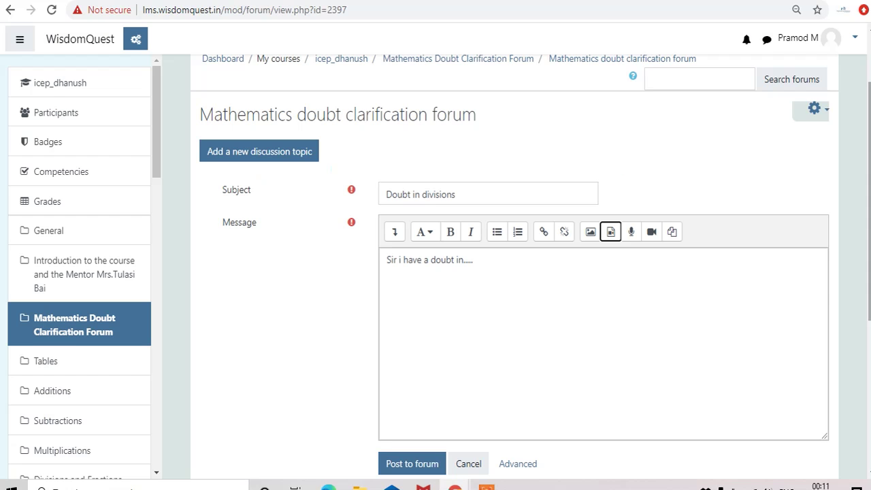
Step: Switch the "Doubt in divisions" topic to the advanced posting form and go to its attachment area
scroll(614, 167, down, 2)
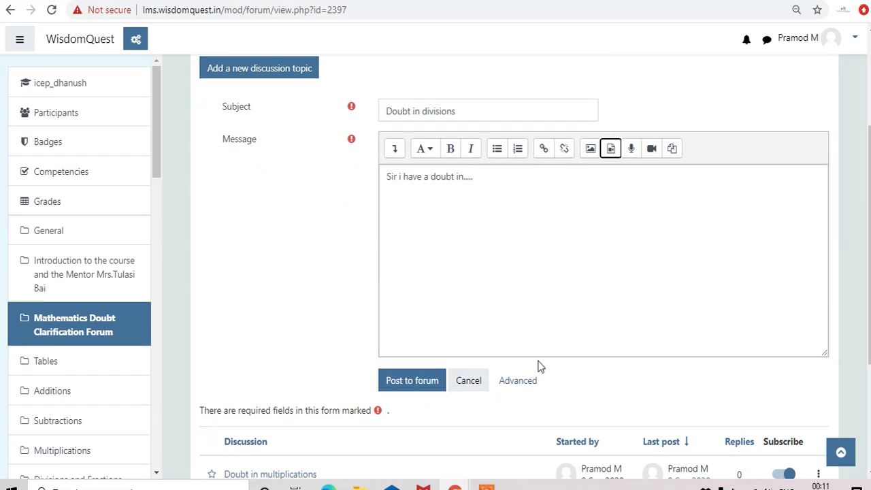
click(522, 382)
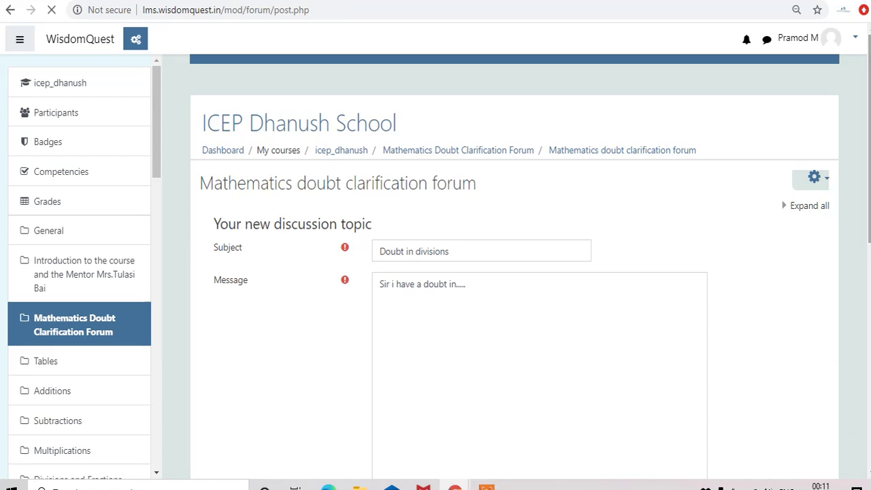
scroll(517, 273, down, 5)
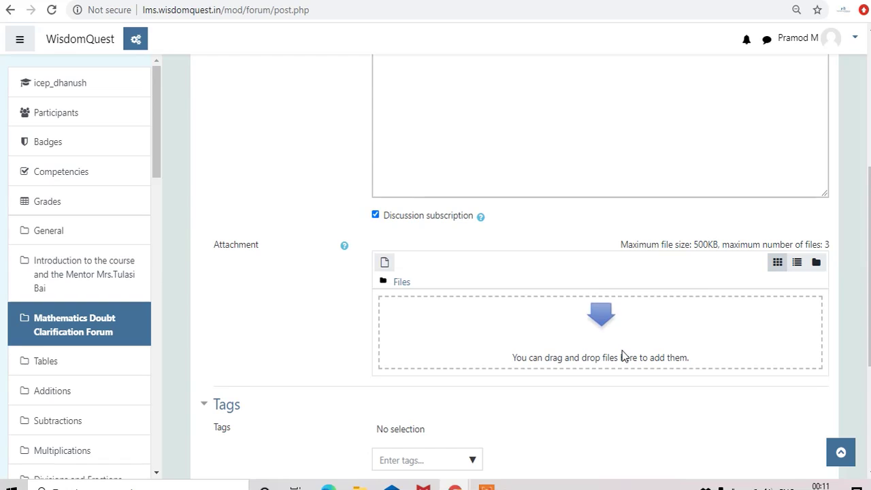
Step: Open the upload form for a topic attachment and browse the Desktop files, then close it without attaching a file
click(385, 270)
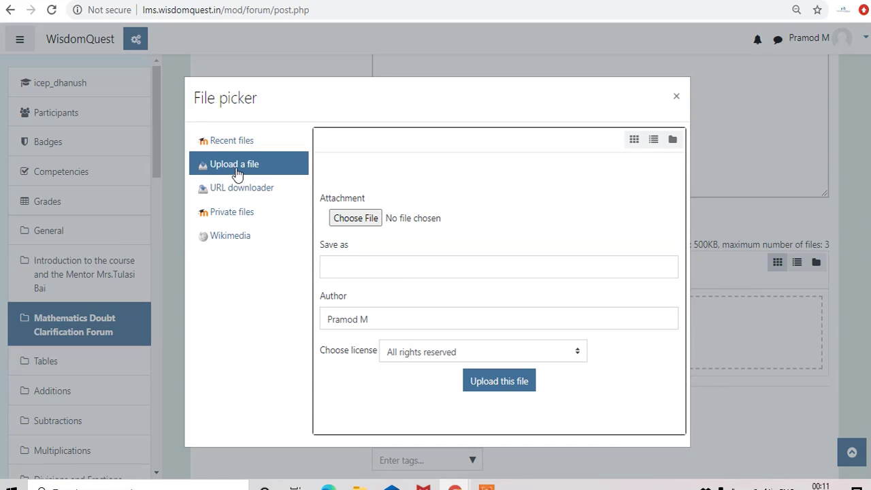
click(347, 221)
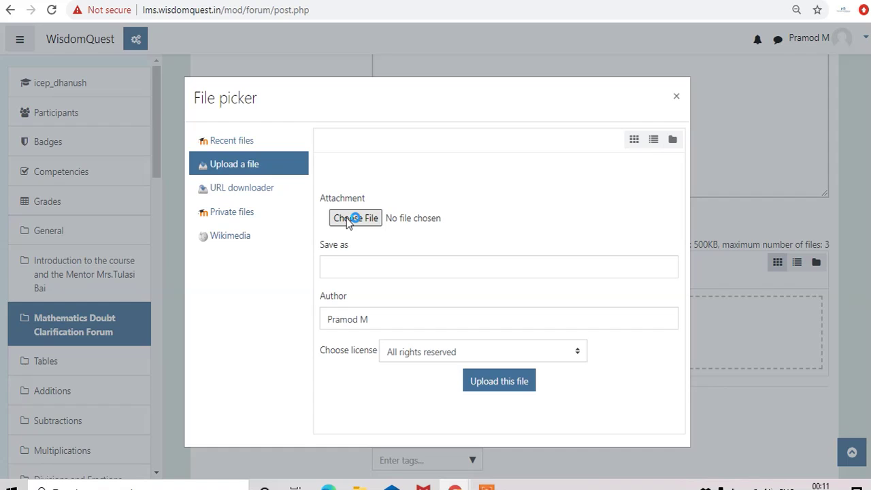
click(348, 221)
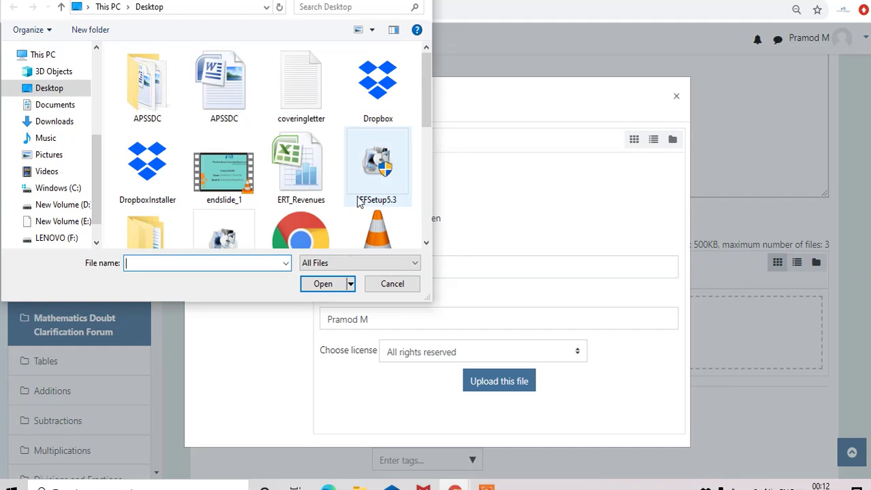
click(394, 290)
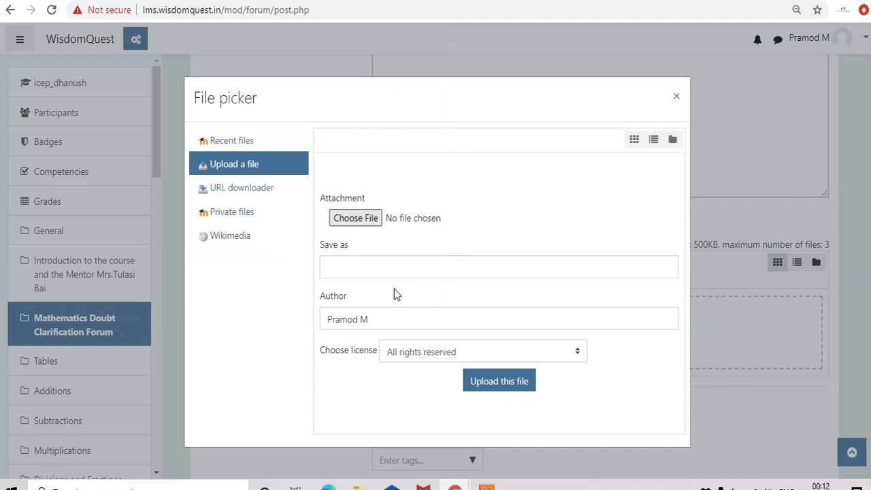
click(676, 98)
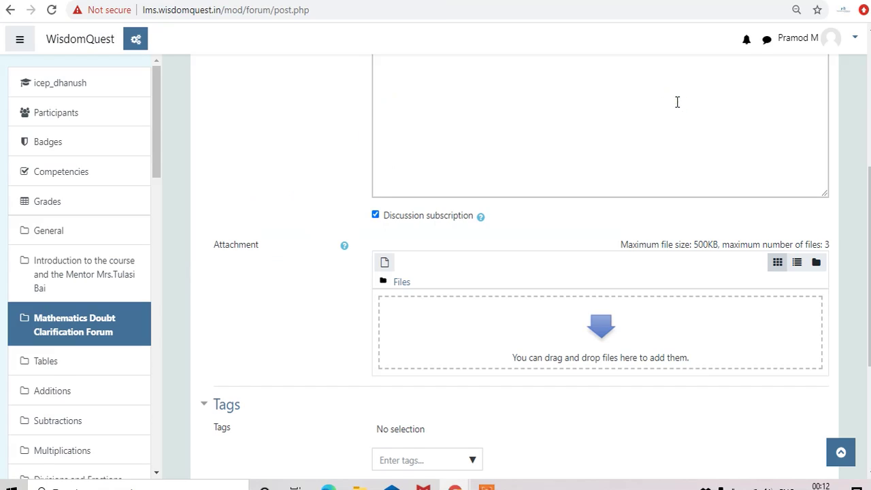
Step: Post the "Doubt in divisions" topic to the forum and look over the discussion list
scroll(676, 101, down, 1)
drag(869, 298, 870, 334)
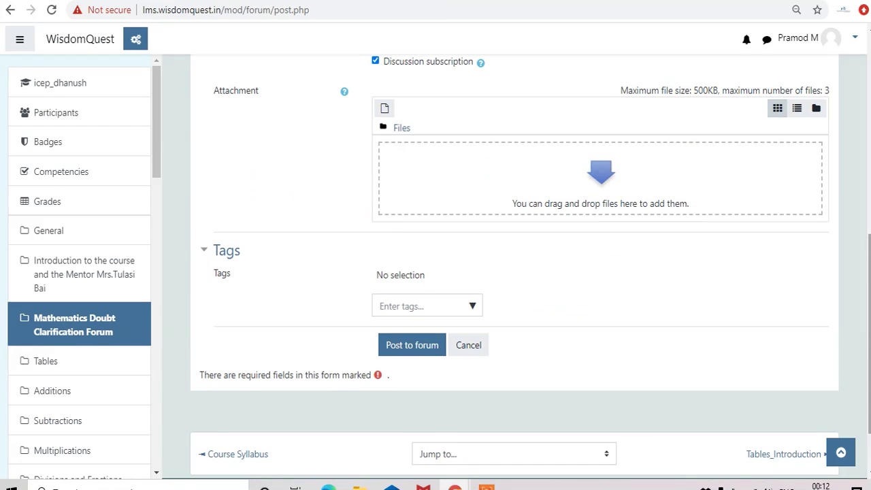
click(403, 352)
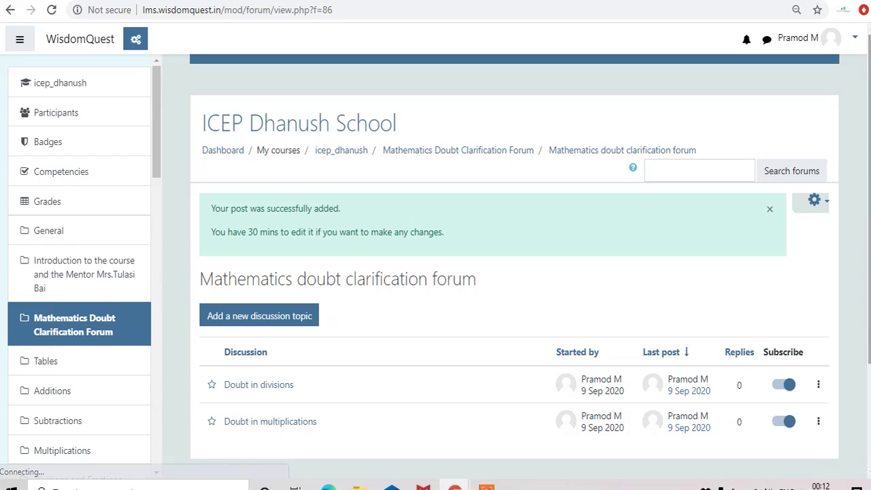
scroll(478, 373, down, 1)
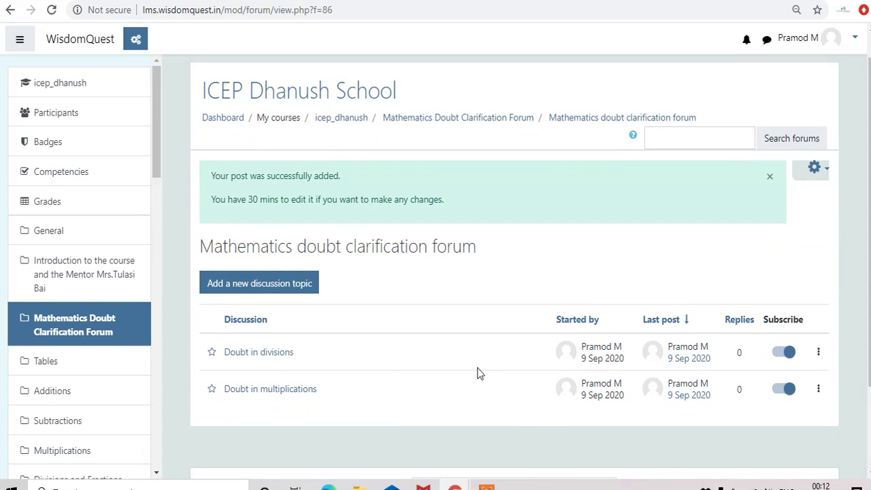